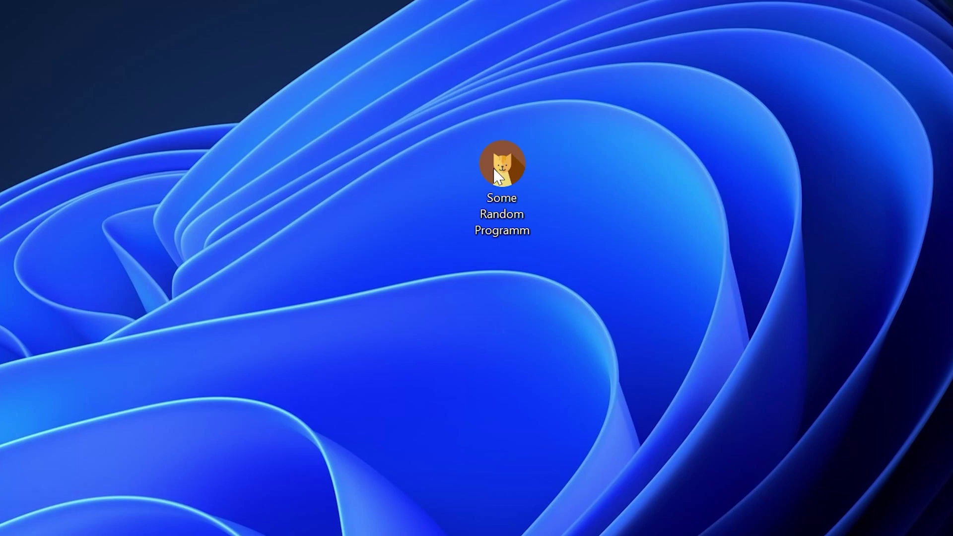
- Launch Some Random Programm from the desktop
double_click(513, 163)
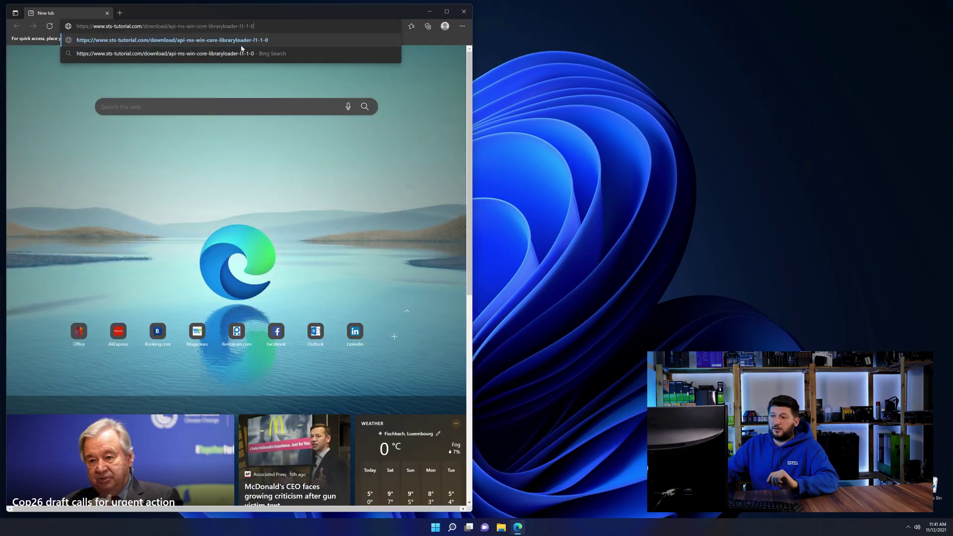
key(Return)
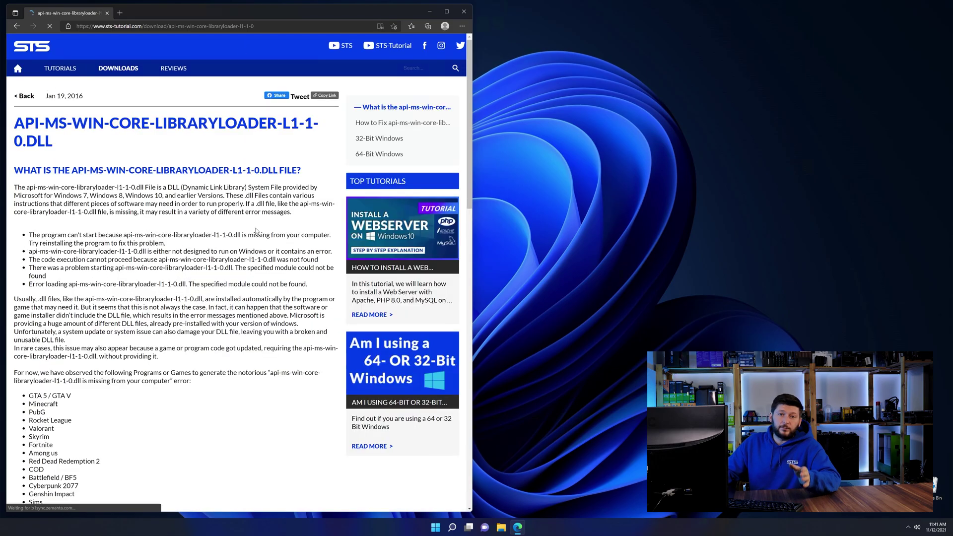
scroll(249, 242, down, 20)
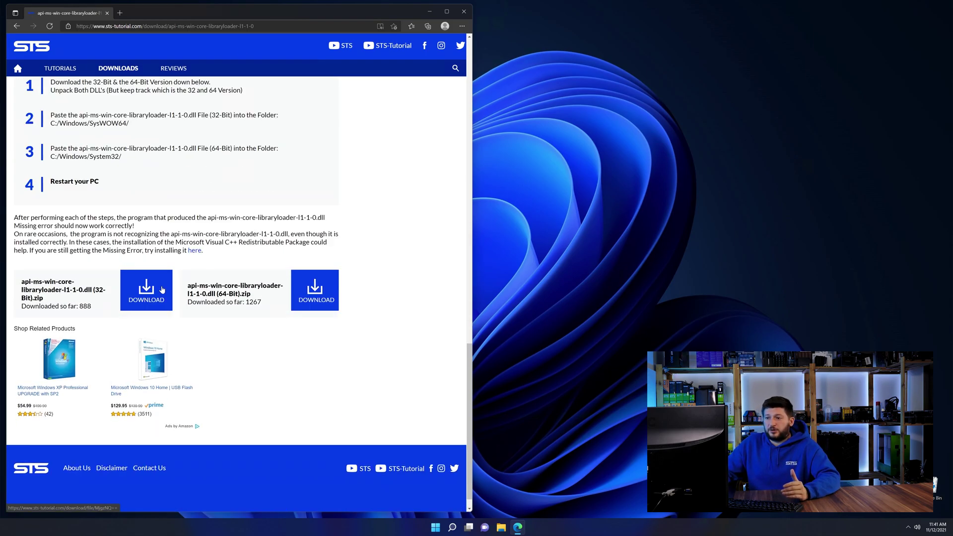
click(315, 297)
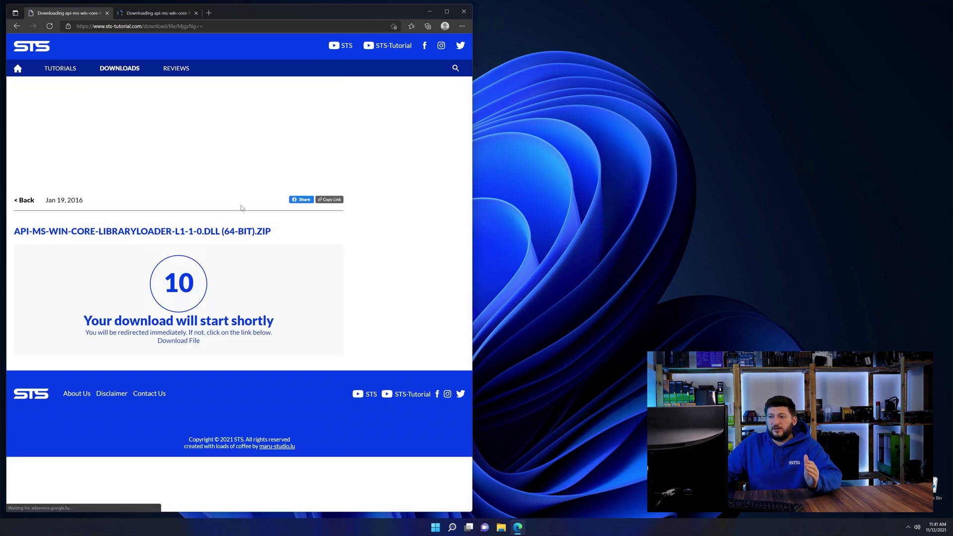
click(148, 15)
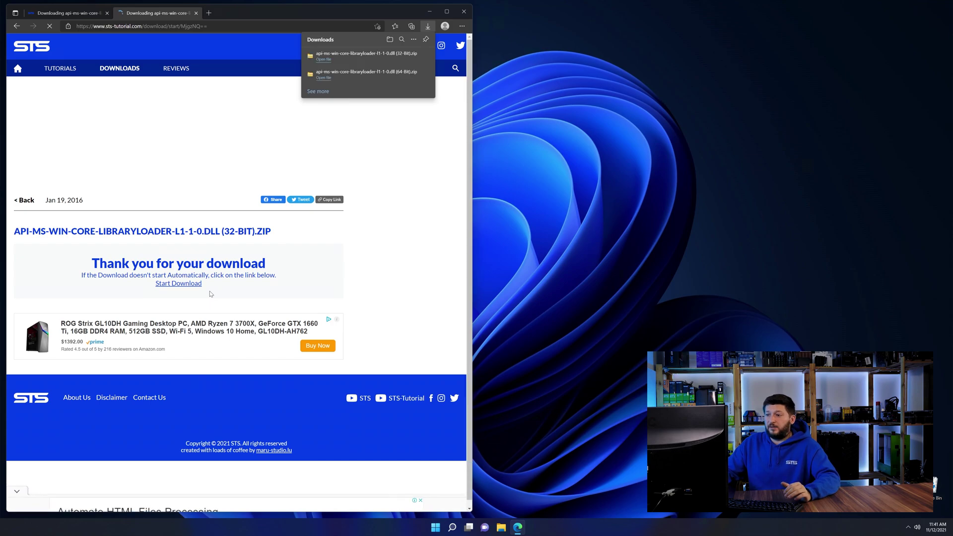
- Open both downloaded zips, close the browser, and show the inner 32-bit and 64-bit DLL folders in side-by-side windows
click(358, 55)
click(358, 56)
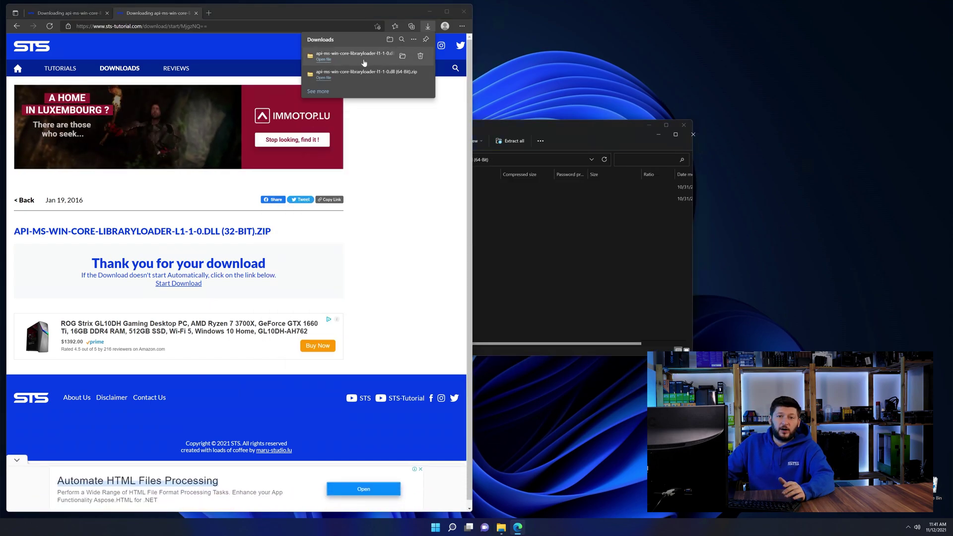
click(463, 12)
drag(373, 138, 104, 15)
double_click(128, 85)
drag(450, 125, 708, 8)
double_click(652, 82)
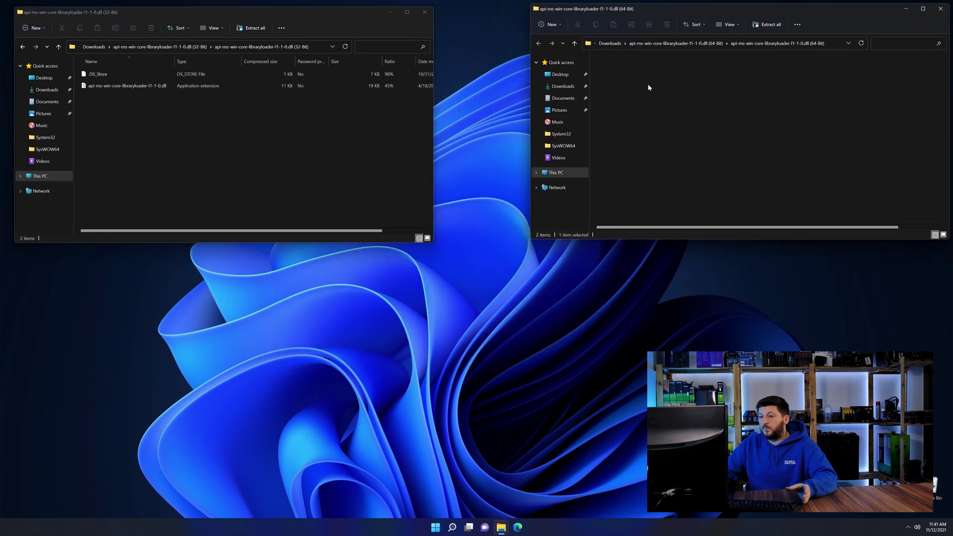
- Open C:\Windows in a separate File Explorer window between the zip windows and locate the System32 and SysWOW64 folders
middle_click(502, 529)
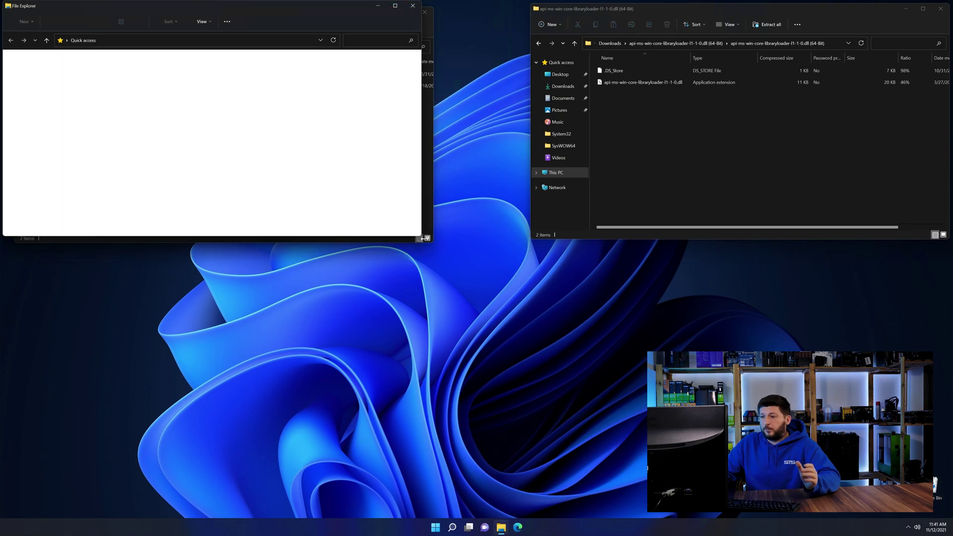
drag(349, 32, 613, 161)
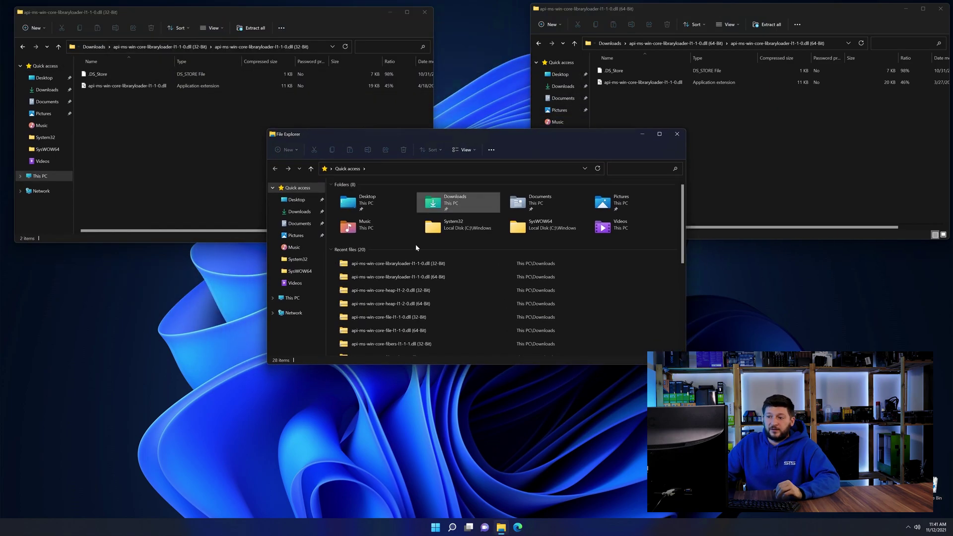
click(293, 298)
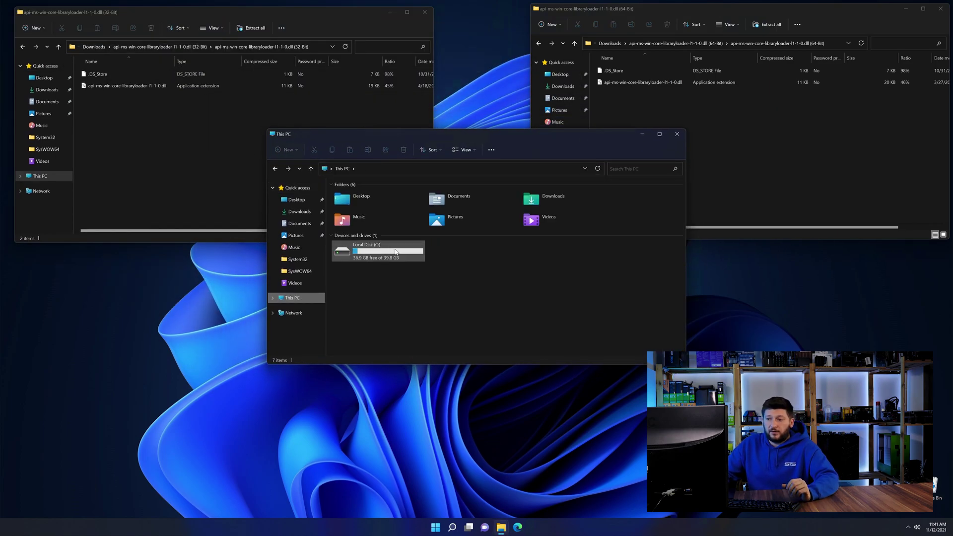
double_click(396, 252)
double_click(374, 276)
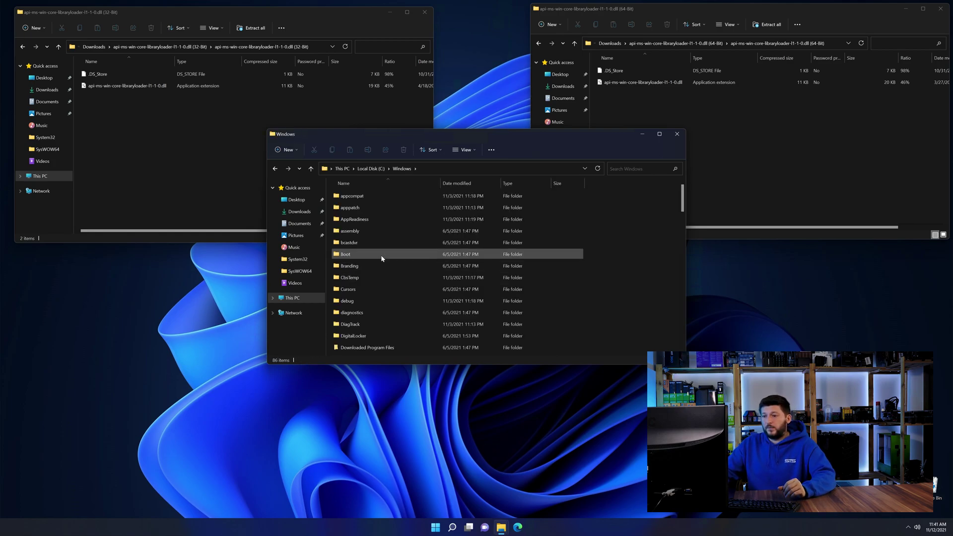
scroll(382, 258, down, 20)
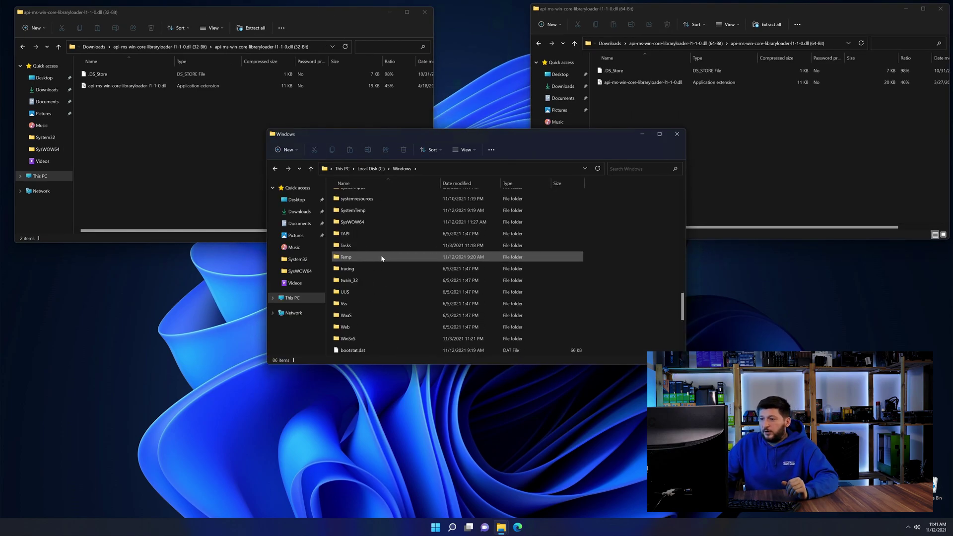
click(360, 280)
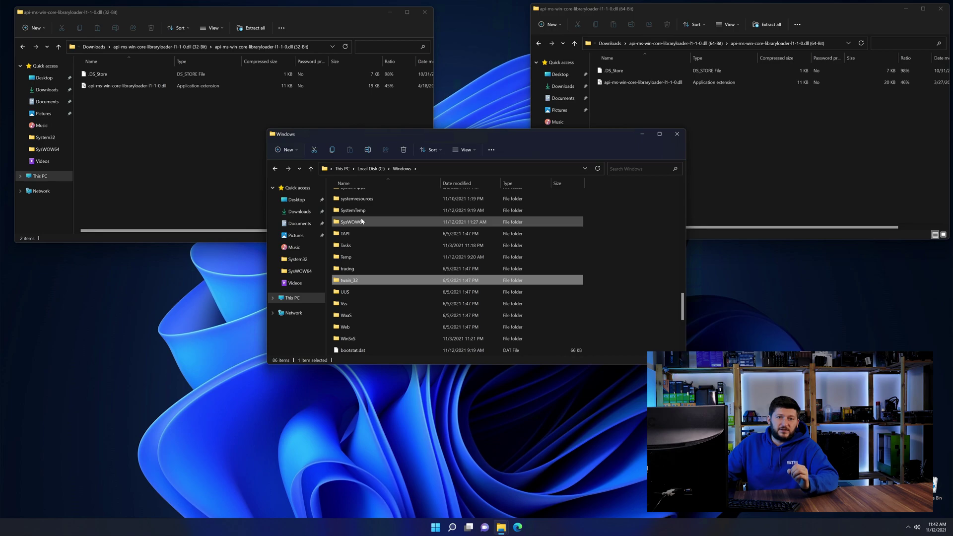
click(361, 222)
scroll(360, 223, up, 1)
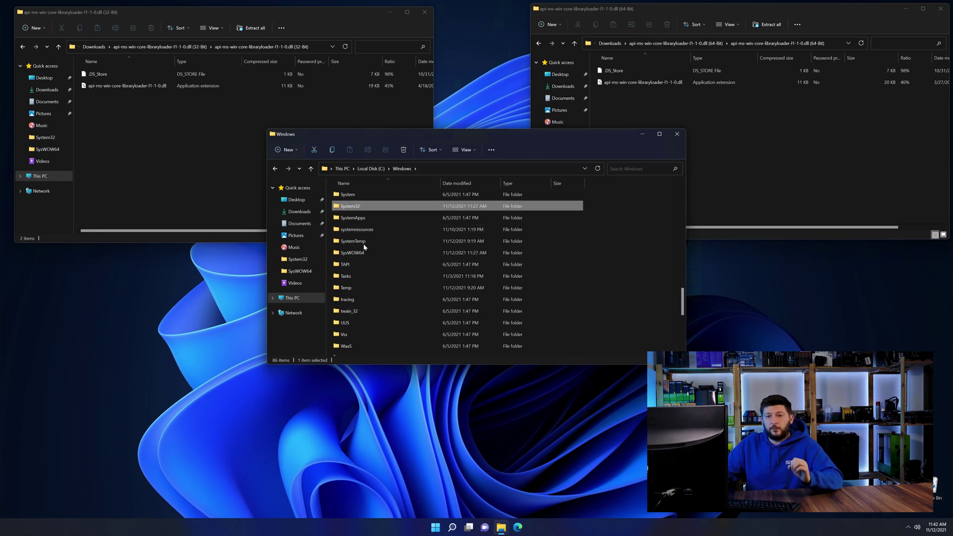
- Copy the 64-bit api-ms-win-core-libraryloader-l1-1-0.dll into System32 and the 32-bit one into SysWOW64, closing all File Explorer windows
drag(636, 83, 359, 207)
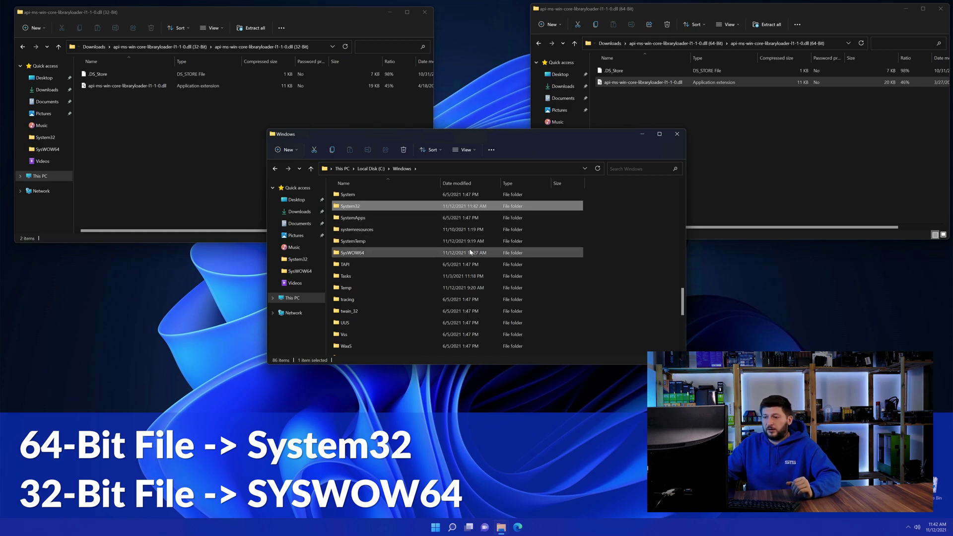
drag(119, 86, 335, 258)
click(677, 135)
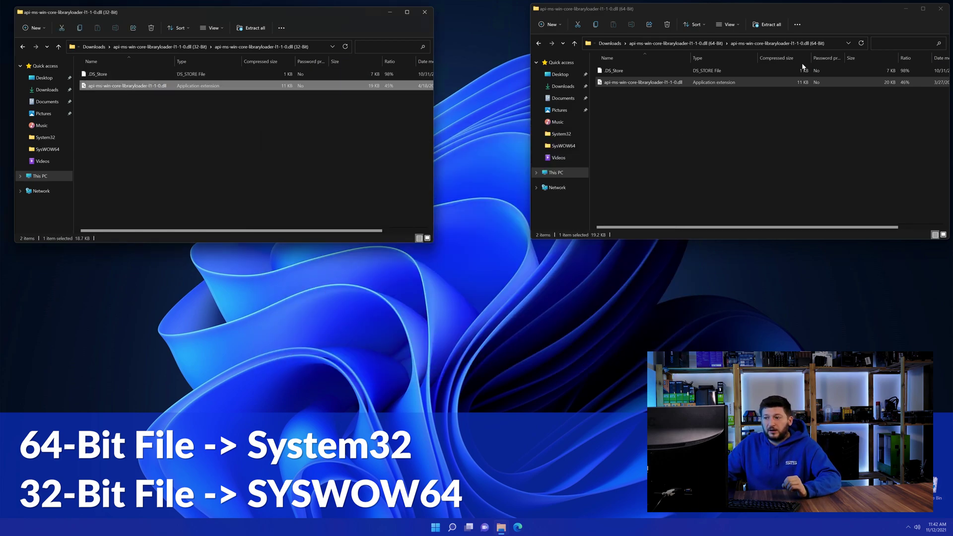
click(933, 12)
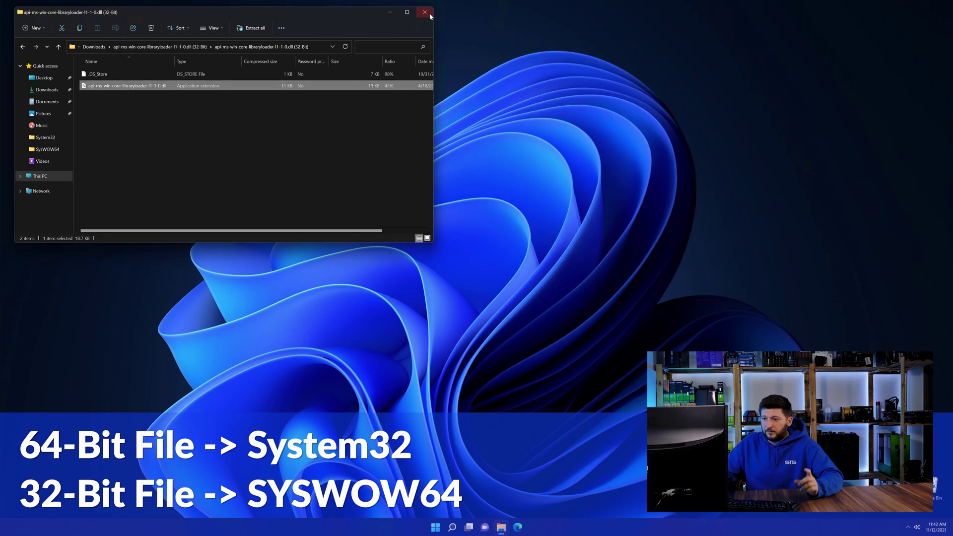
click(425, 13)
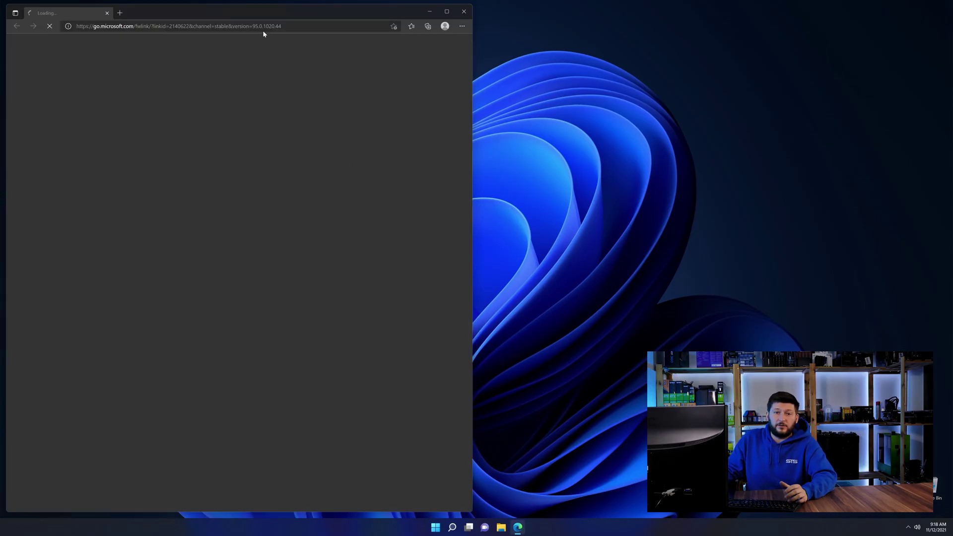
click(263, 30)
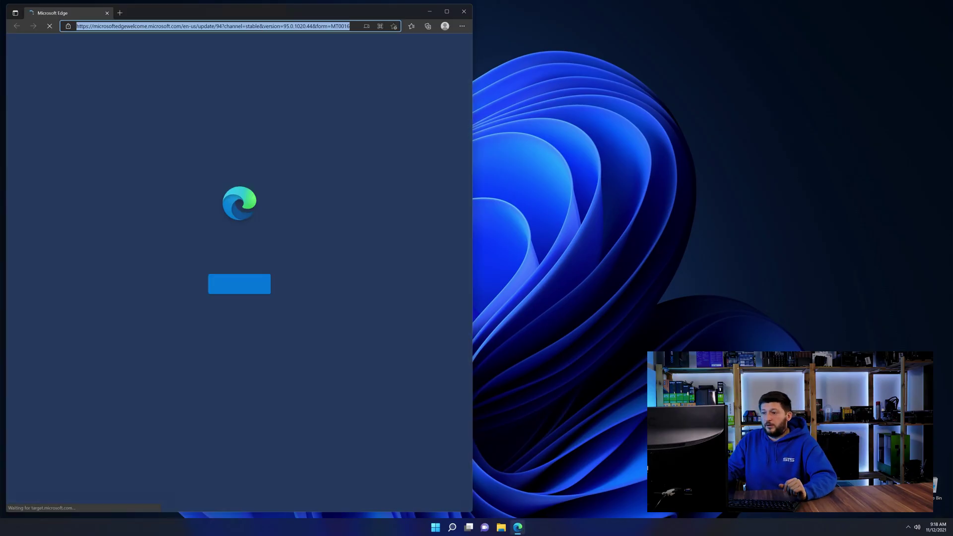
text(https://www.sts-tutorial.com/download/credistributable2019)
key(Return)
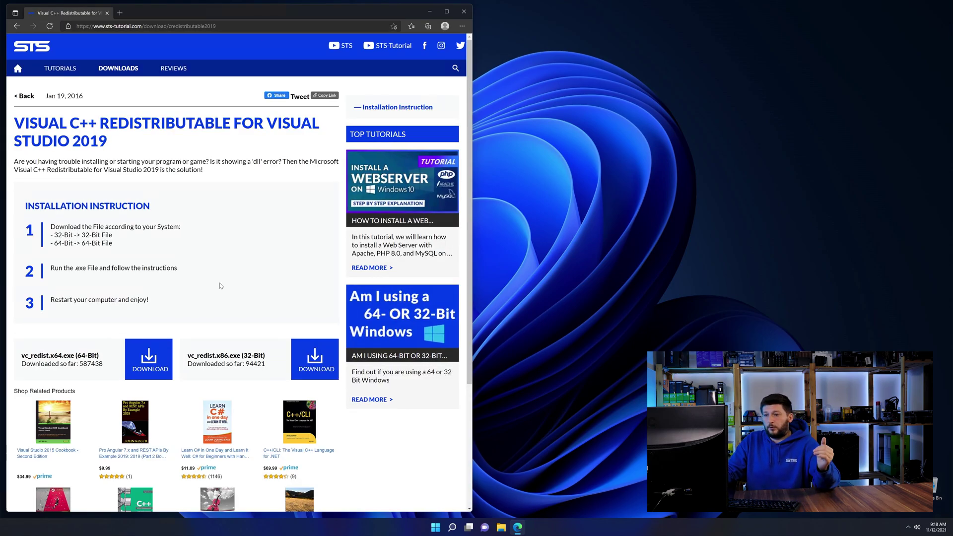
scroll(169, 326, down, 3)
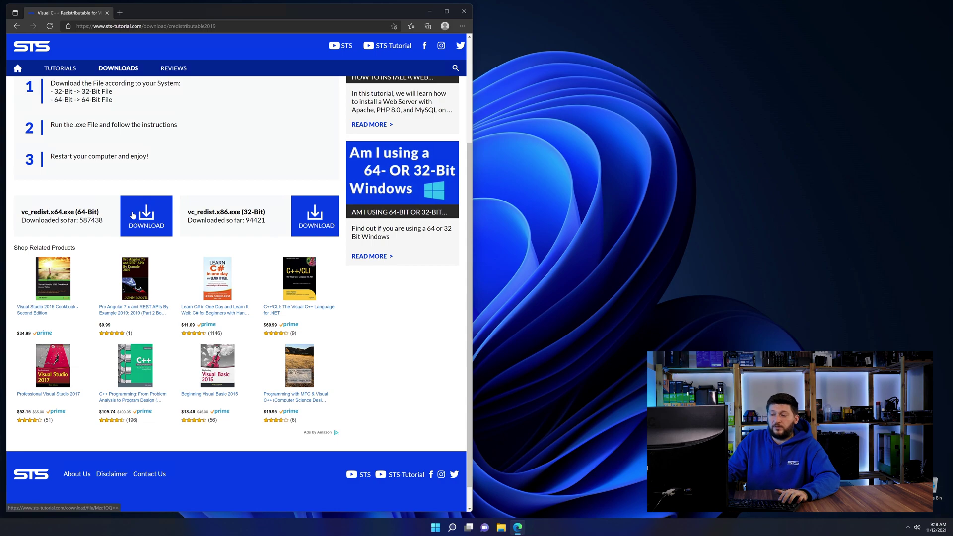
click(327, 225)
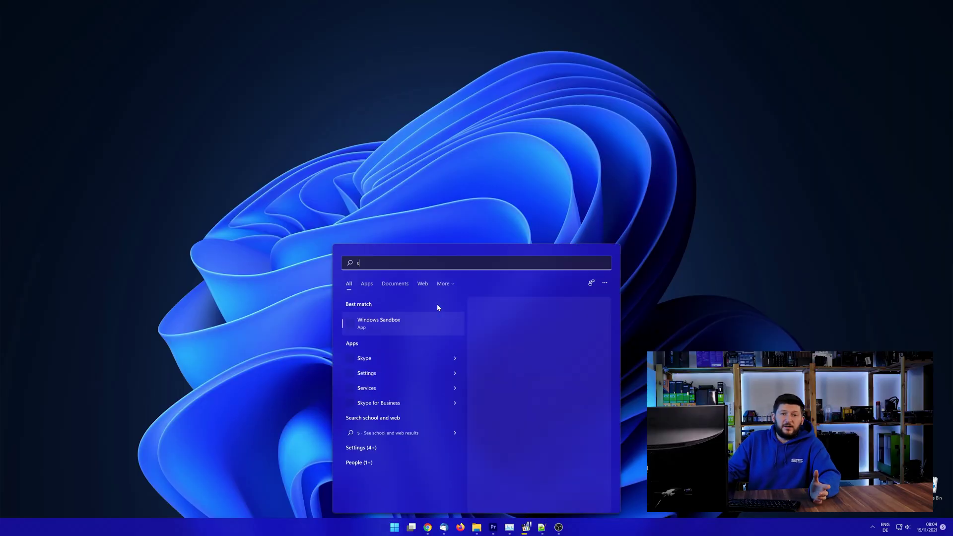
- Search Windows for "system", open the System information page, and check the system type
text(ystem)
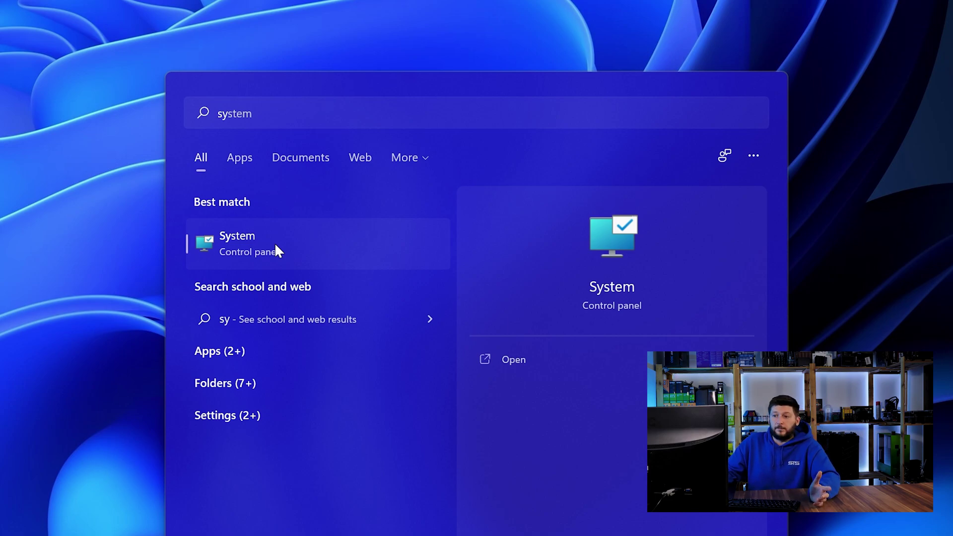
click(276, 246)
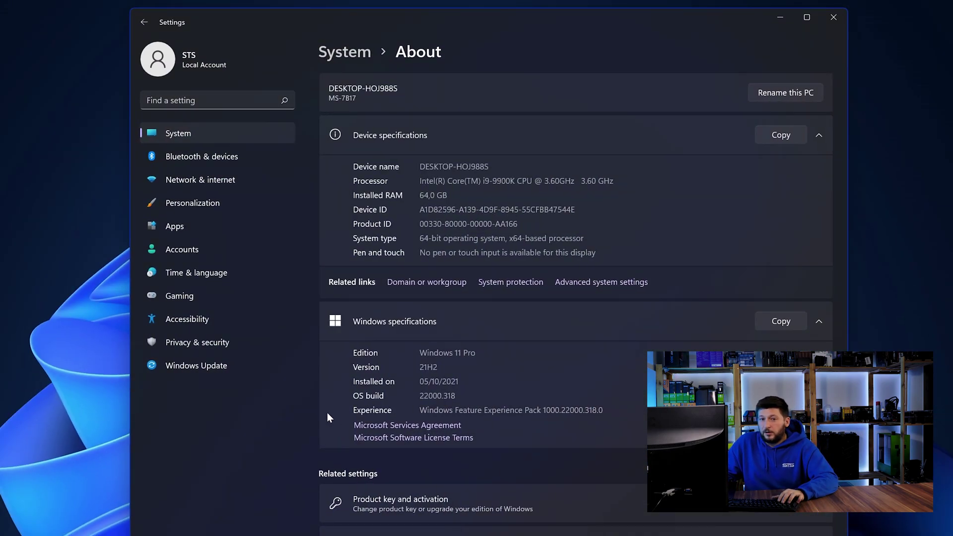
drag(419, 238, 425, 238)
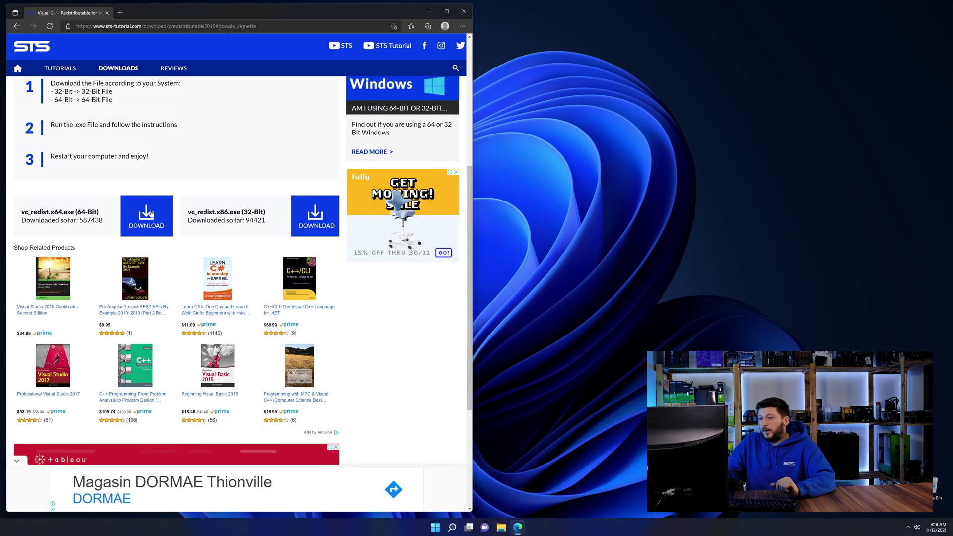
- Download vc_redist.x64.exe (64-Bit) from the Visual C++ Redistributable page and launch its installer
click(151, 214)
click(261, 322)
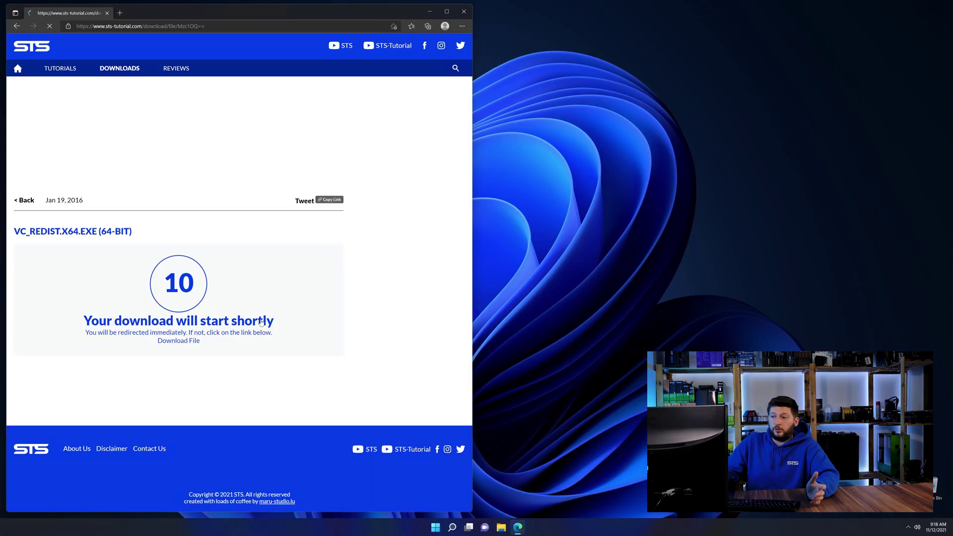
click(182, 342)
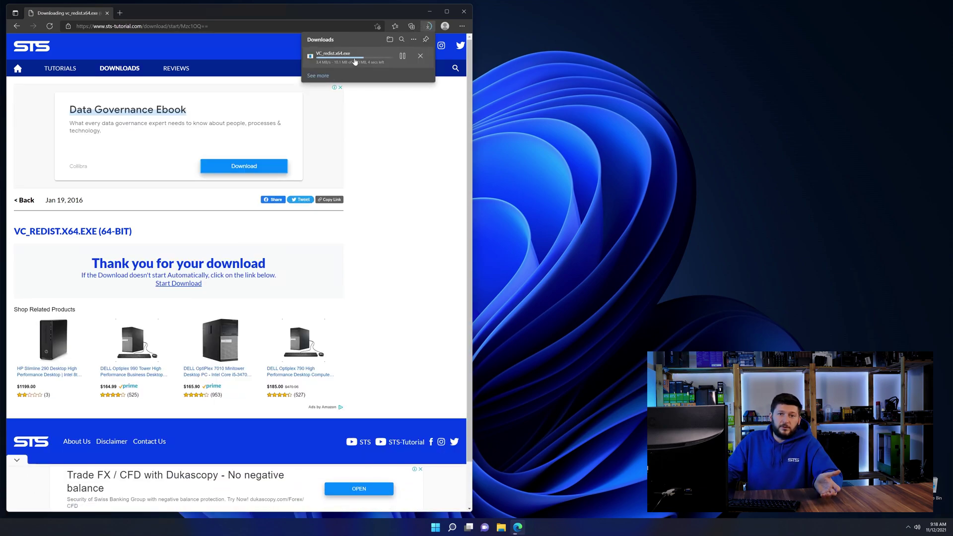
click(356, 57)
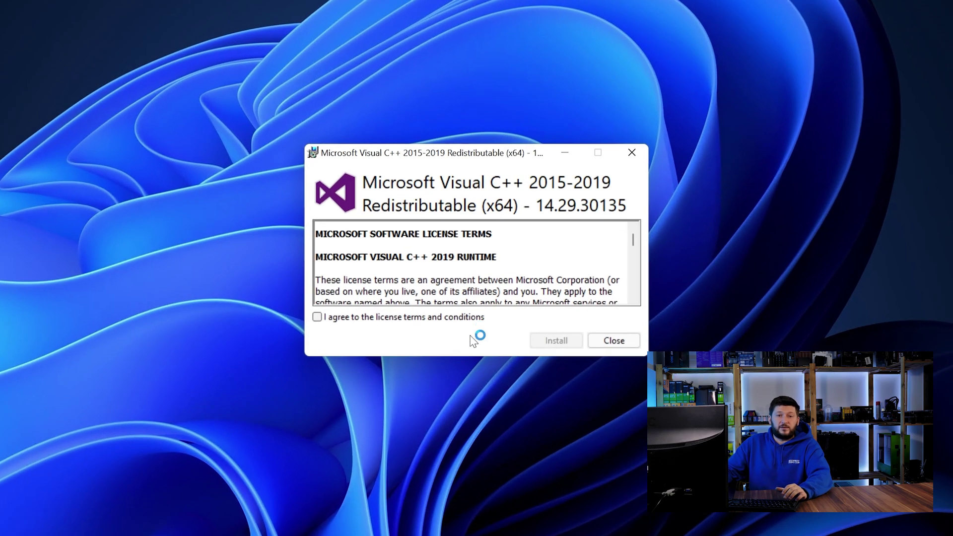